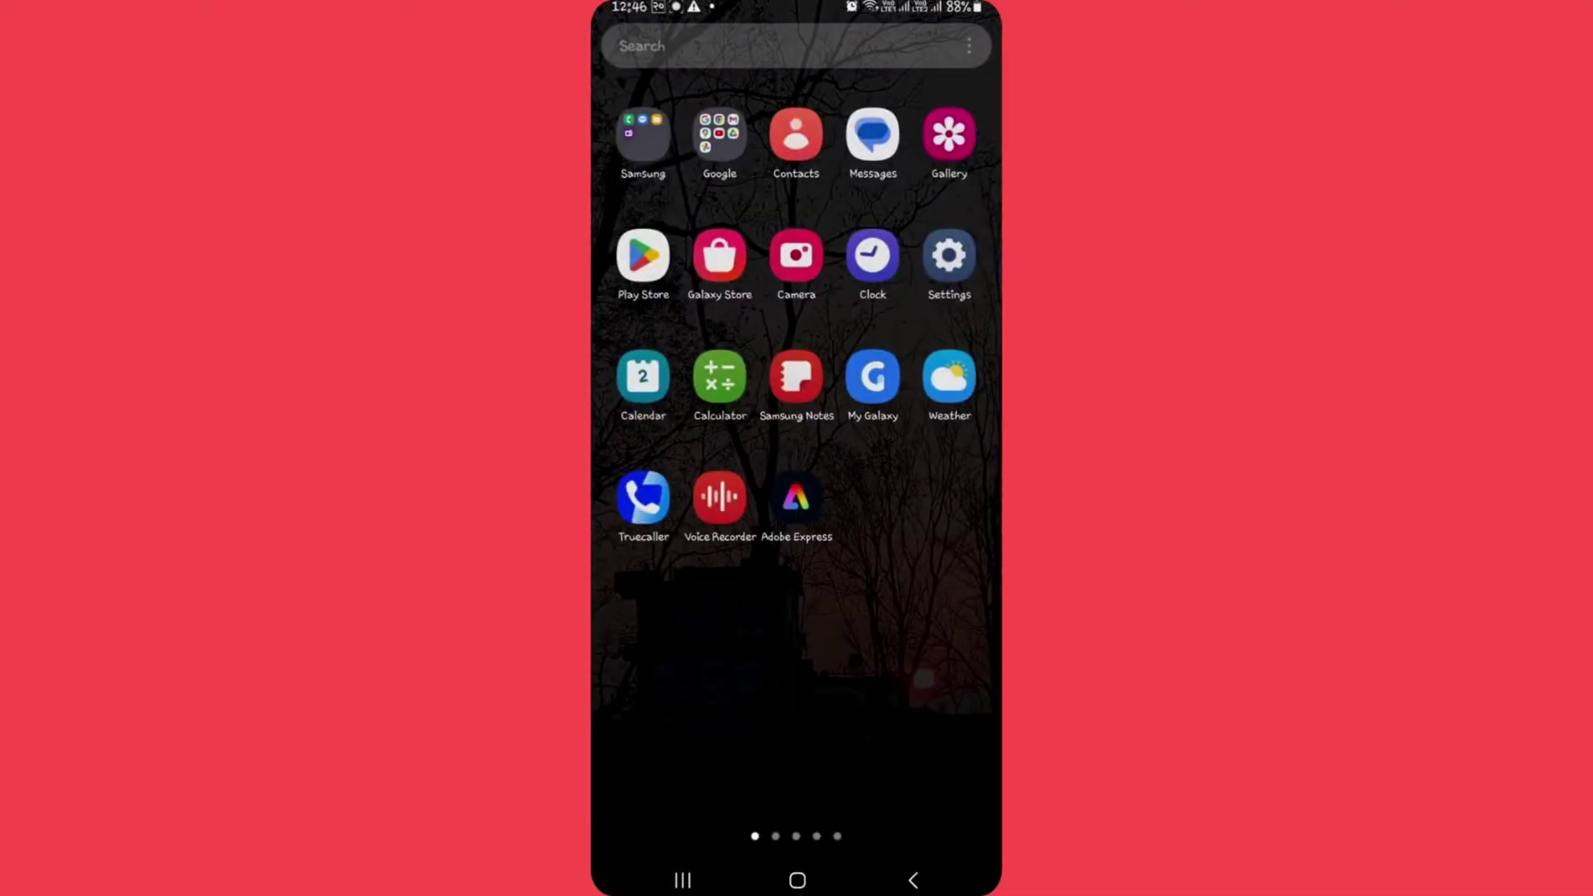
Step: Launch Adobe Express and open the temple-photo design from Your files in the editor
click(796, 498)
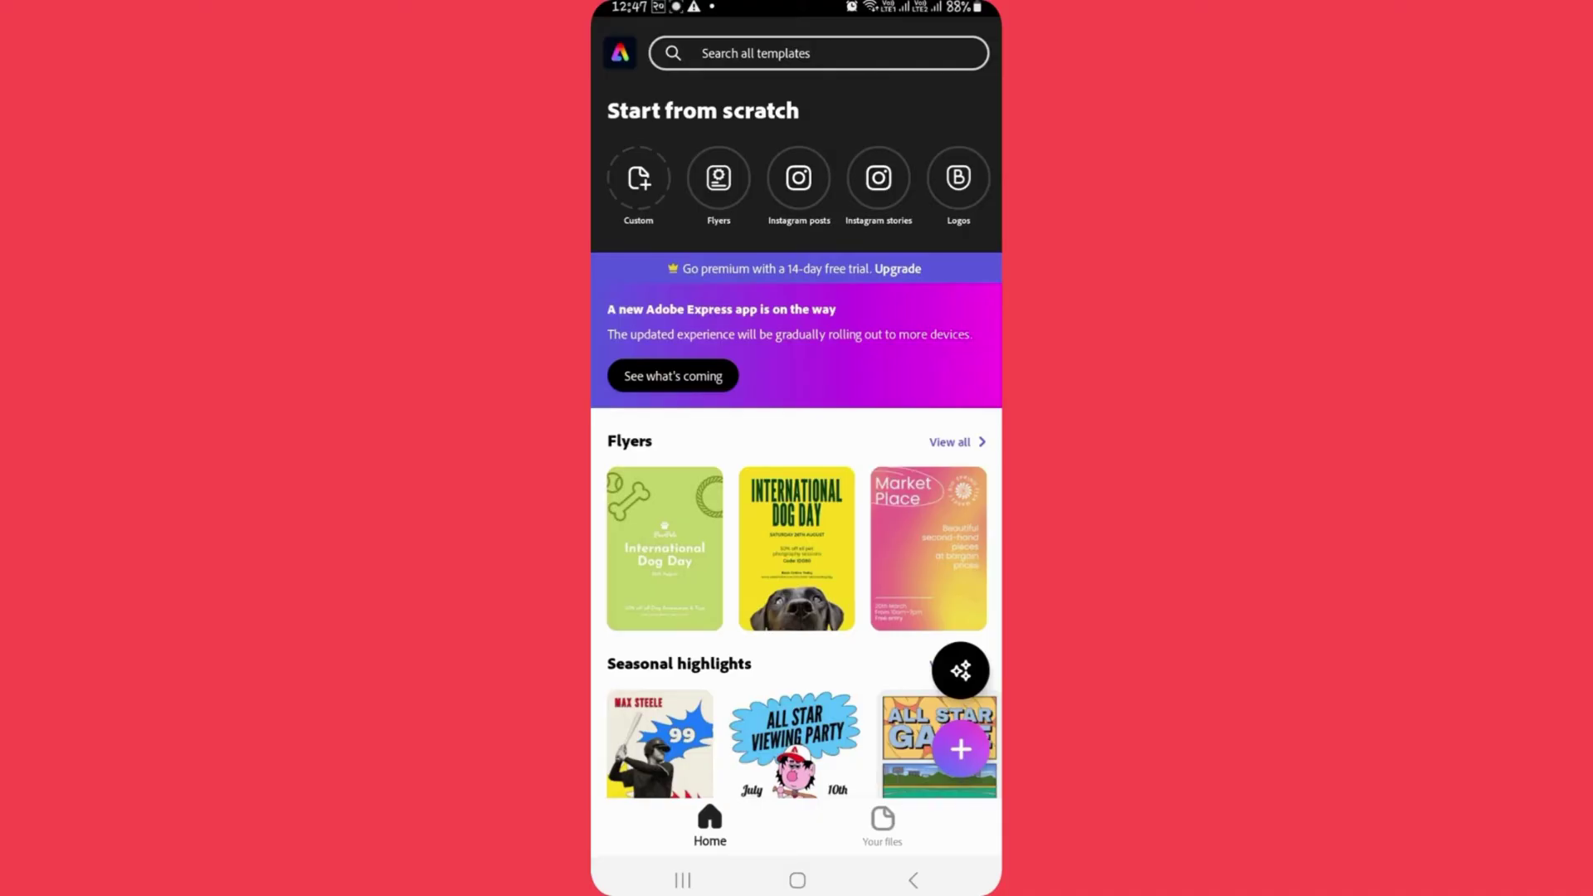
click(883, 824)
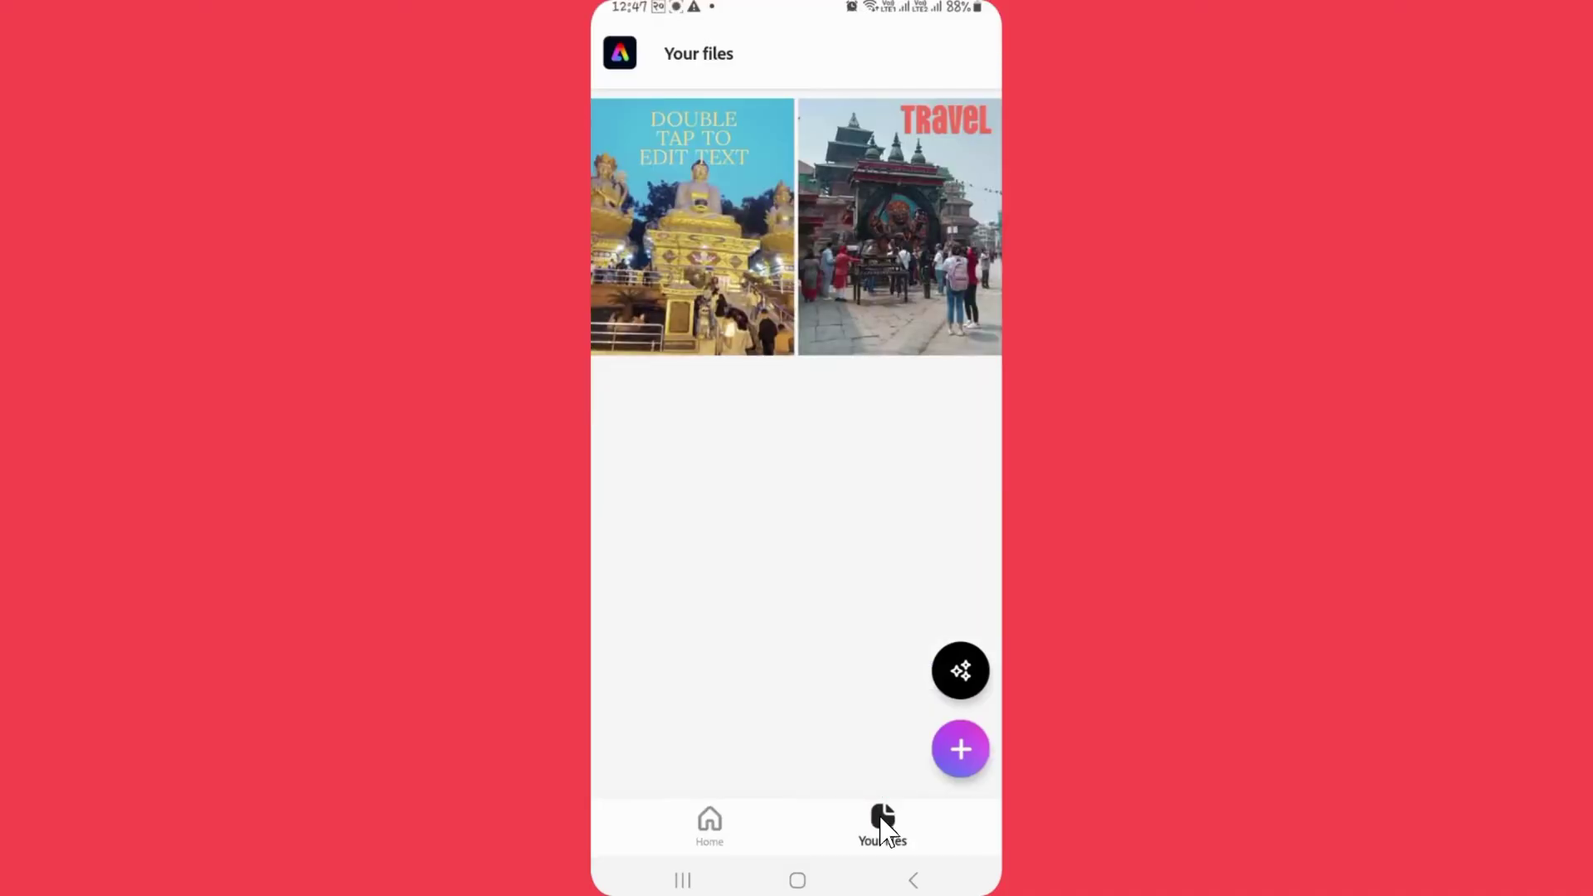
click(686, 224)
click(647, 825)
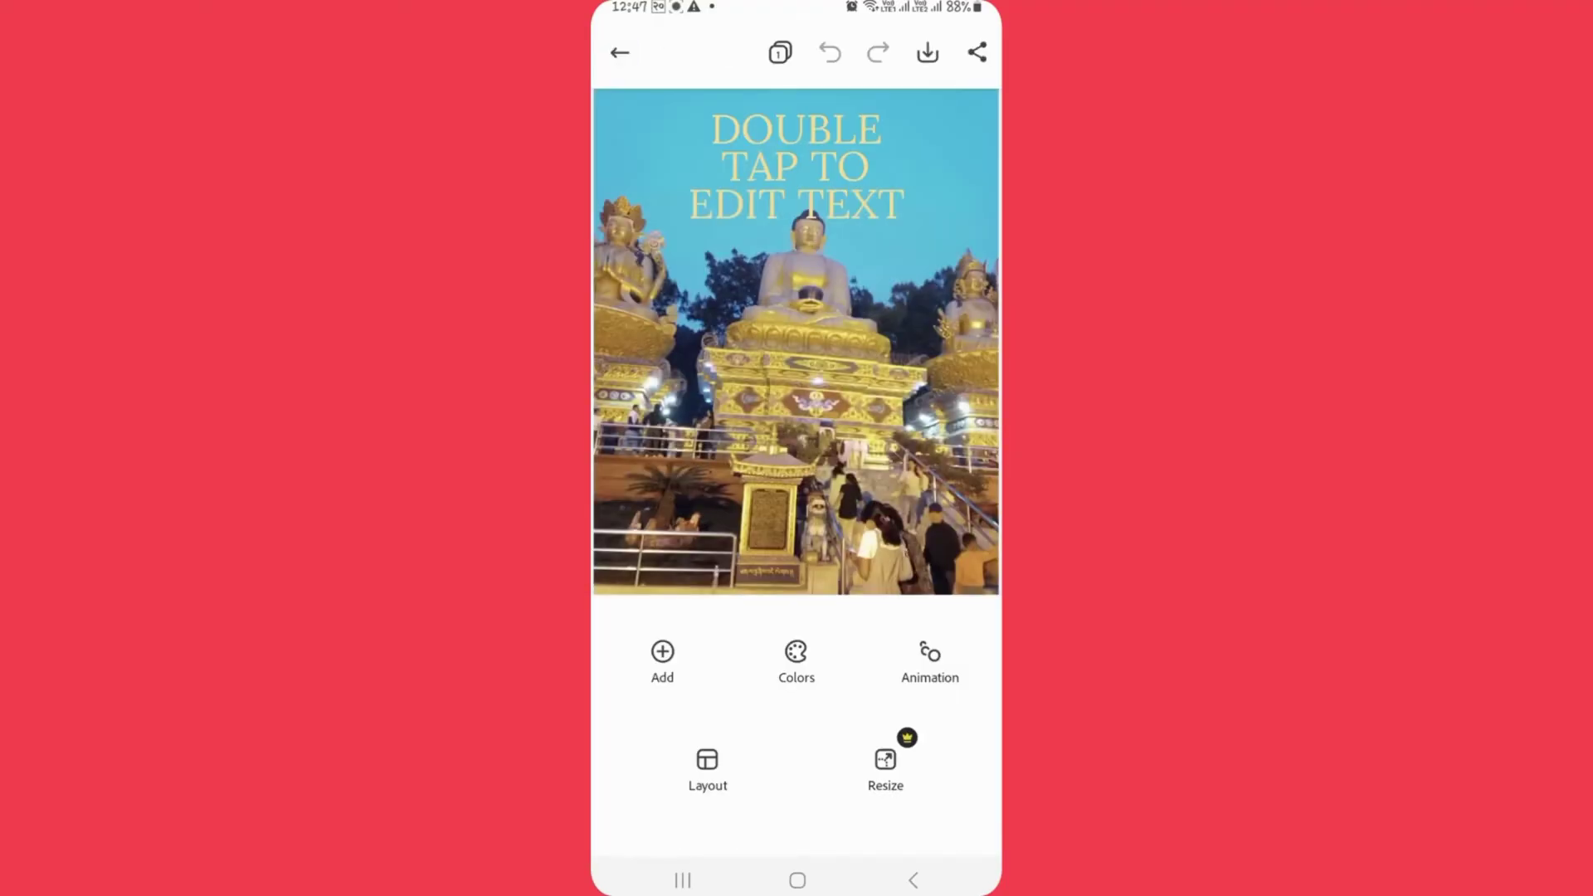
Step: Place a new text element reading 'Travel' on the temple photo
click(662, 661)
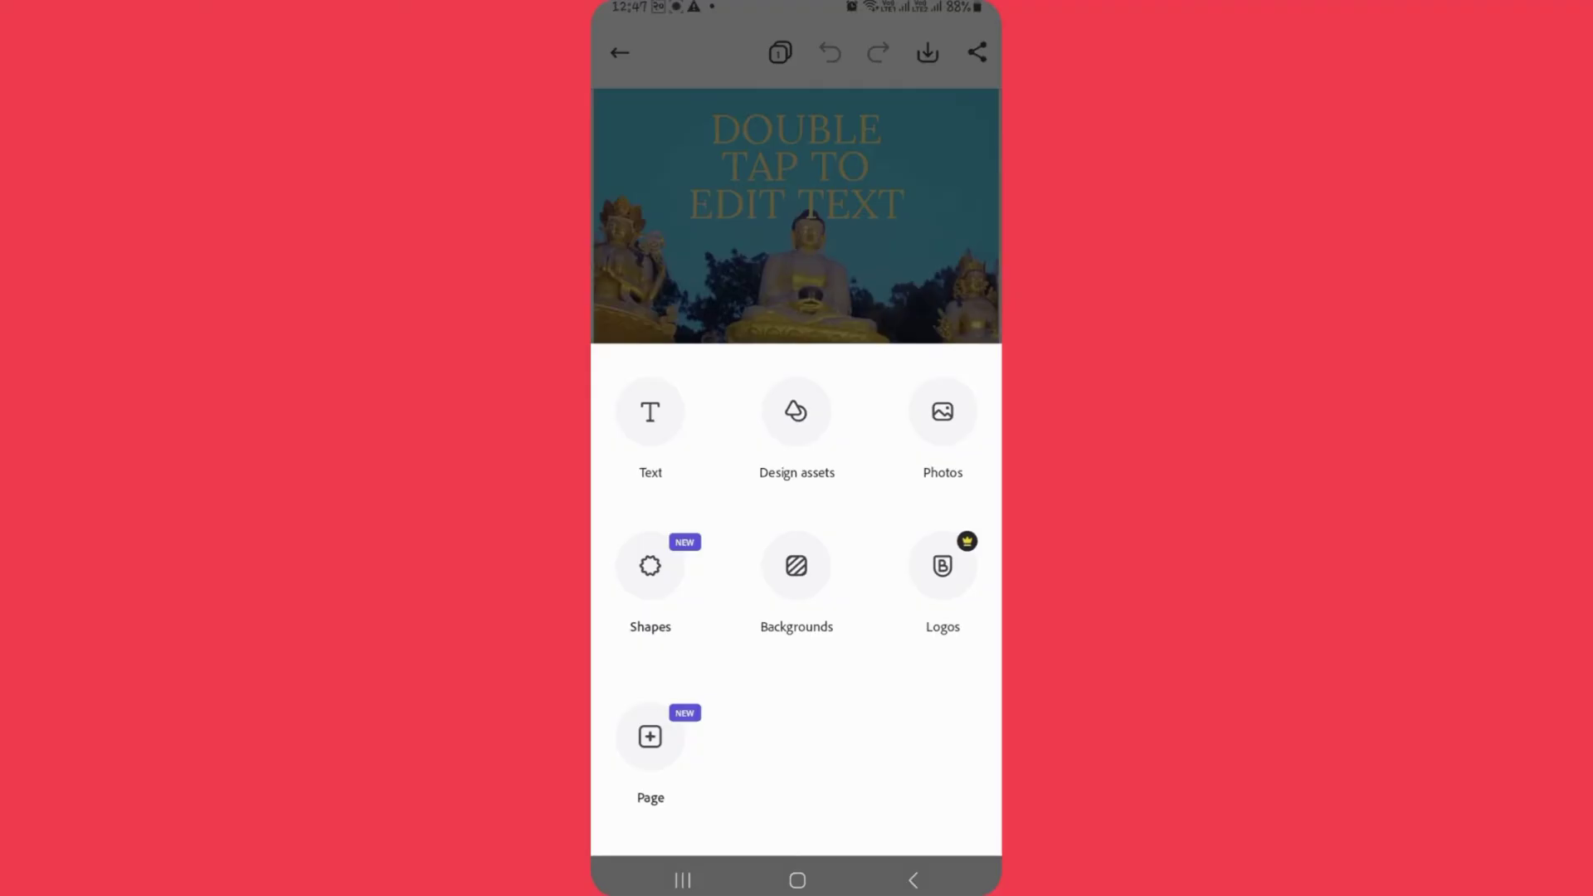
click(651, 412)
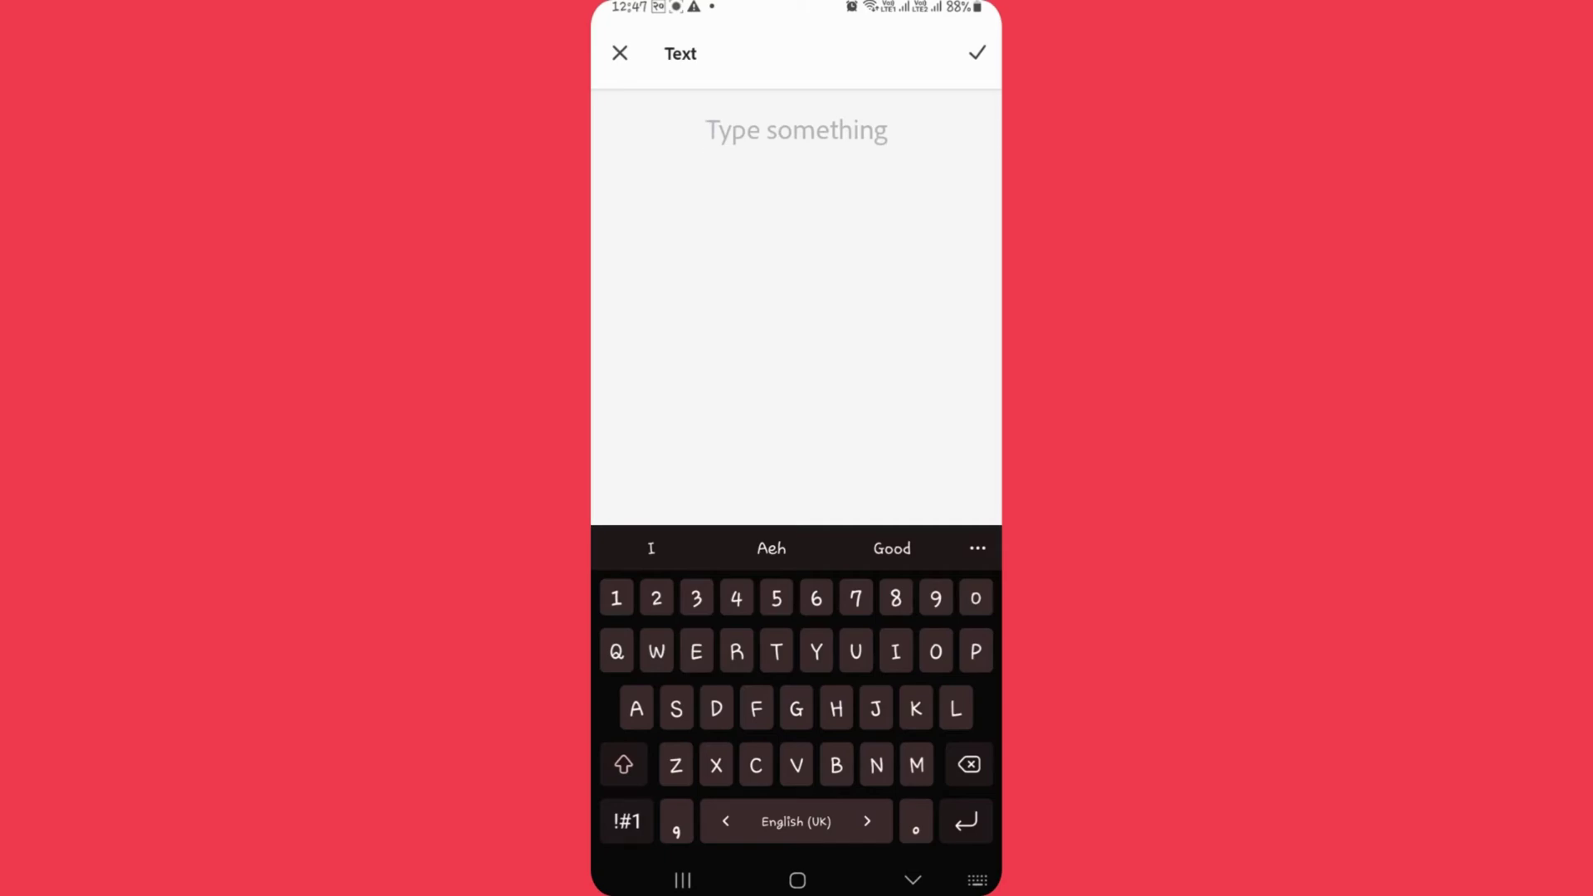
text(Travel)
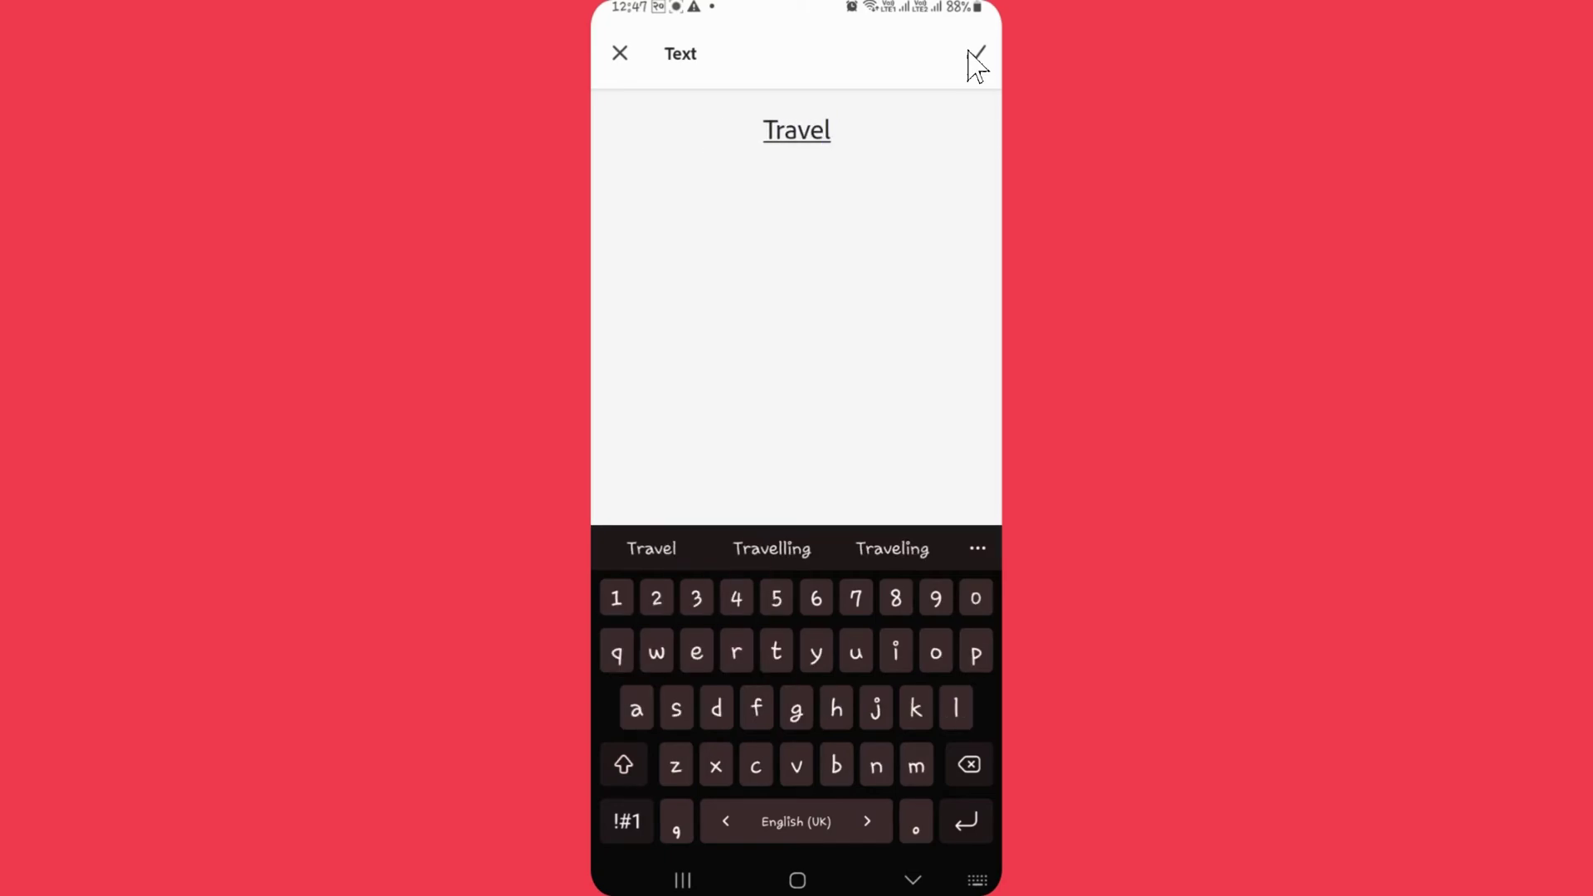
click(976, 53)
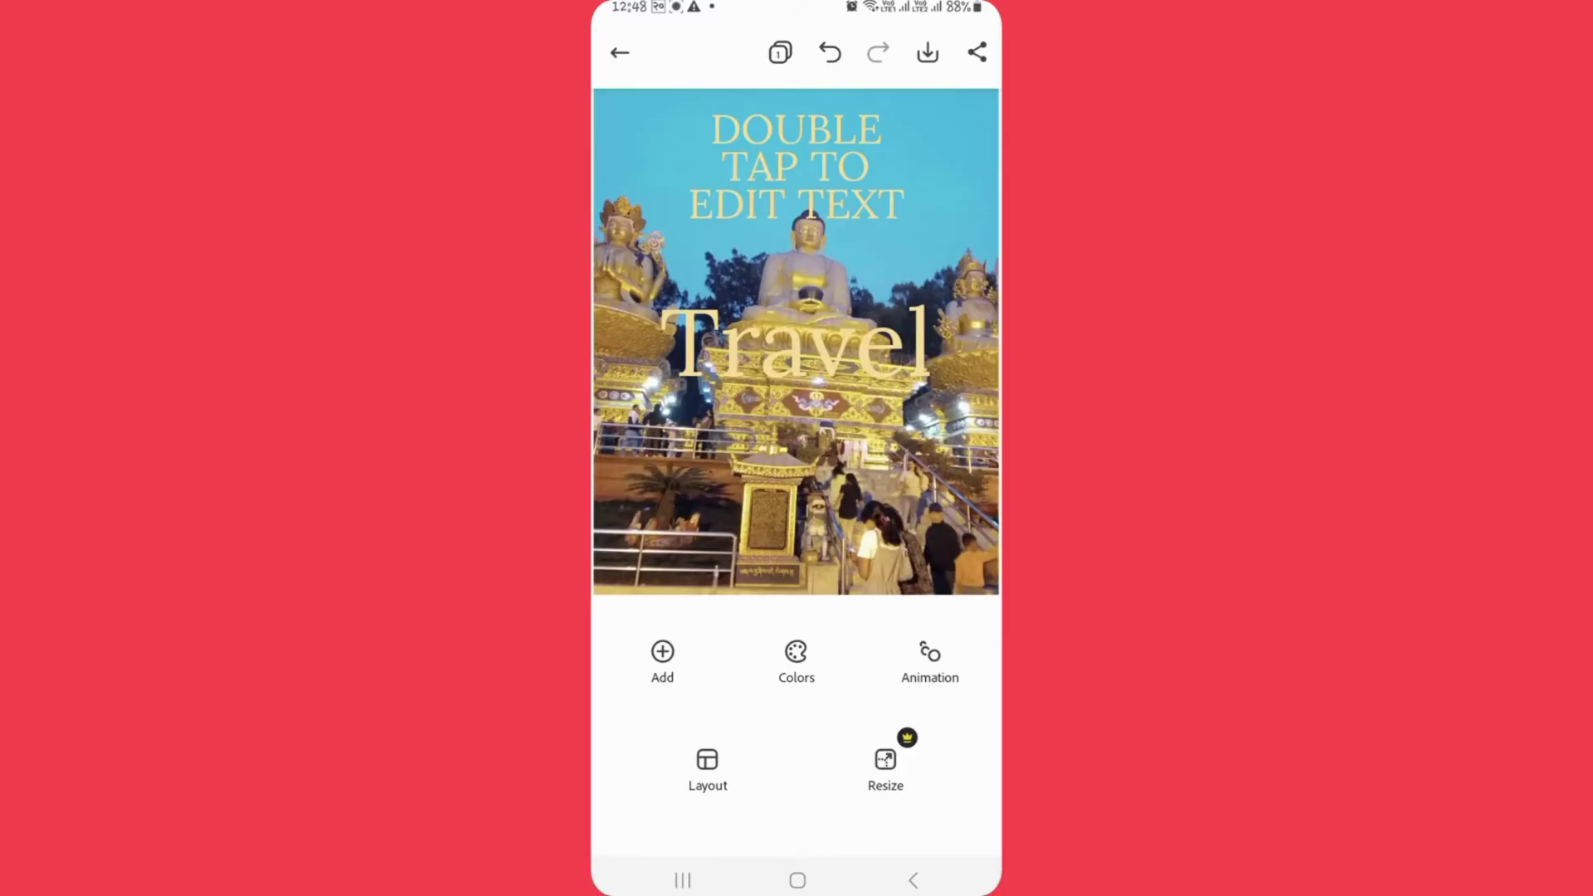
Step: Select the Travel text and bring up its font choices
click(797, 341)
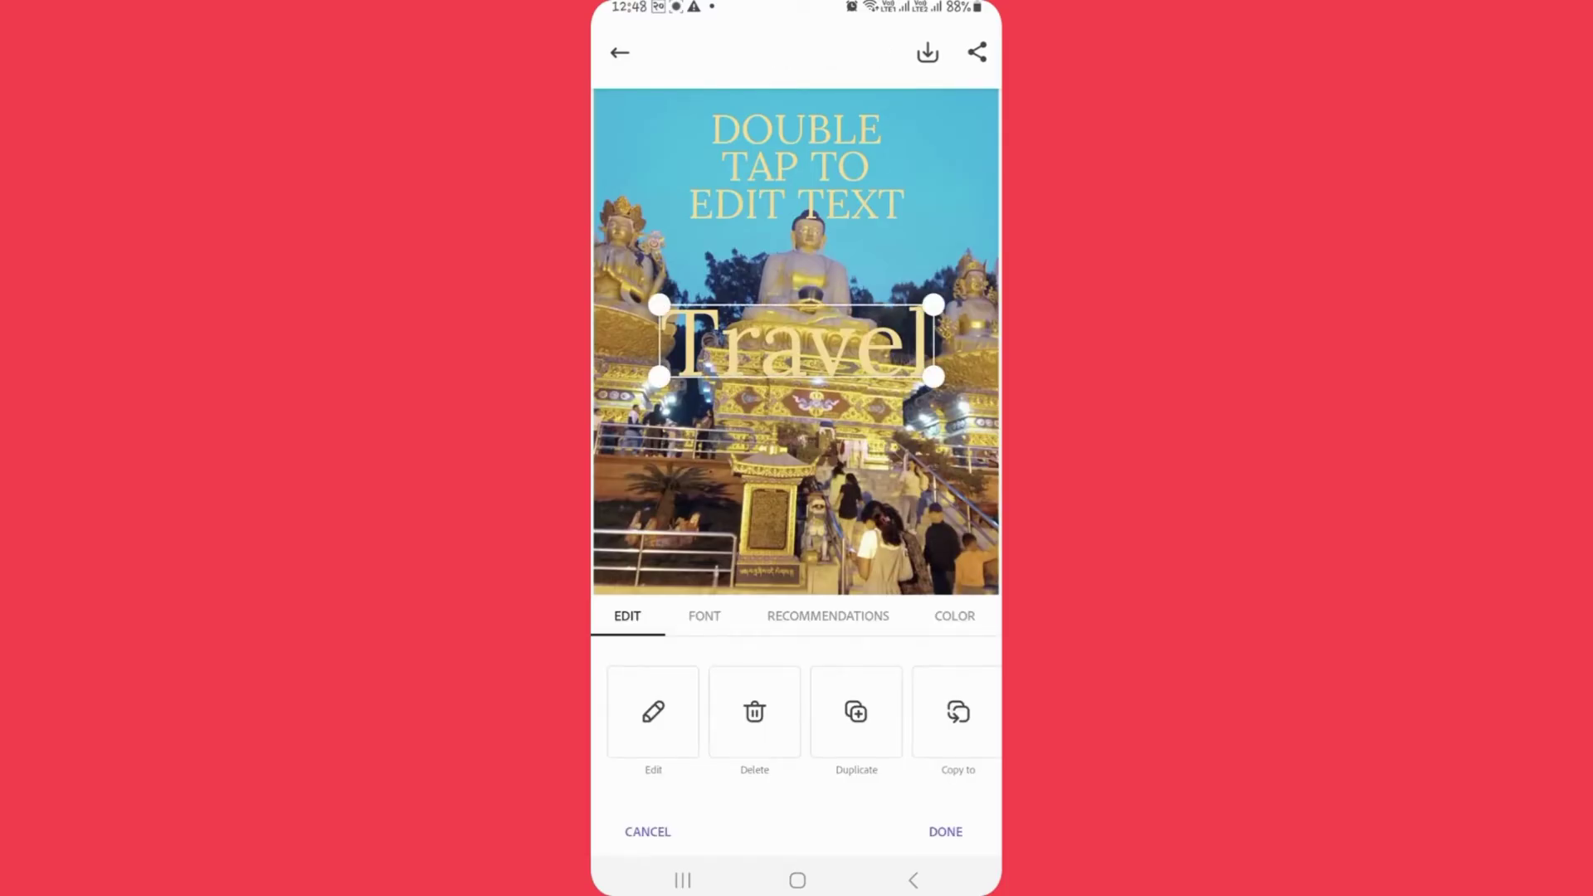
click(705, 615)
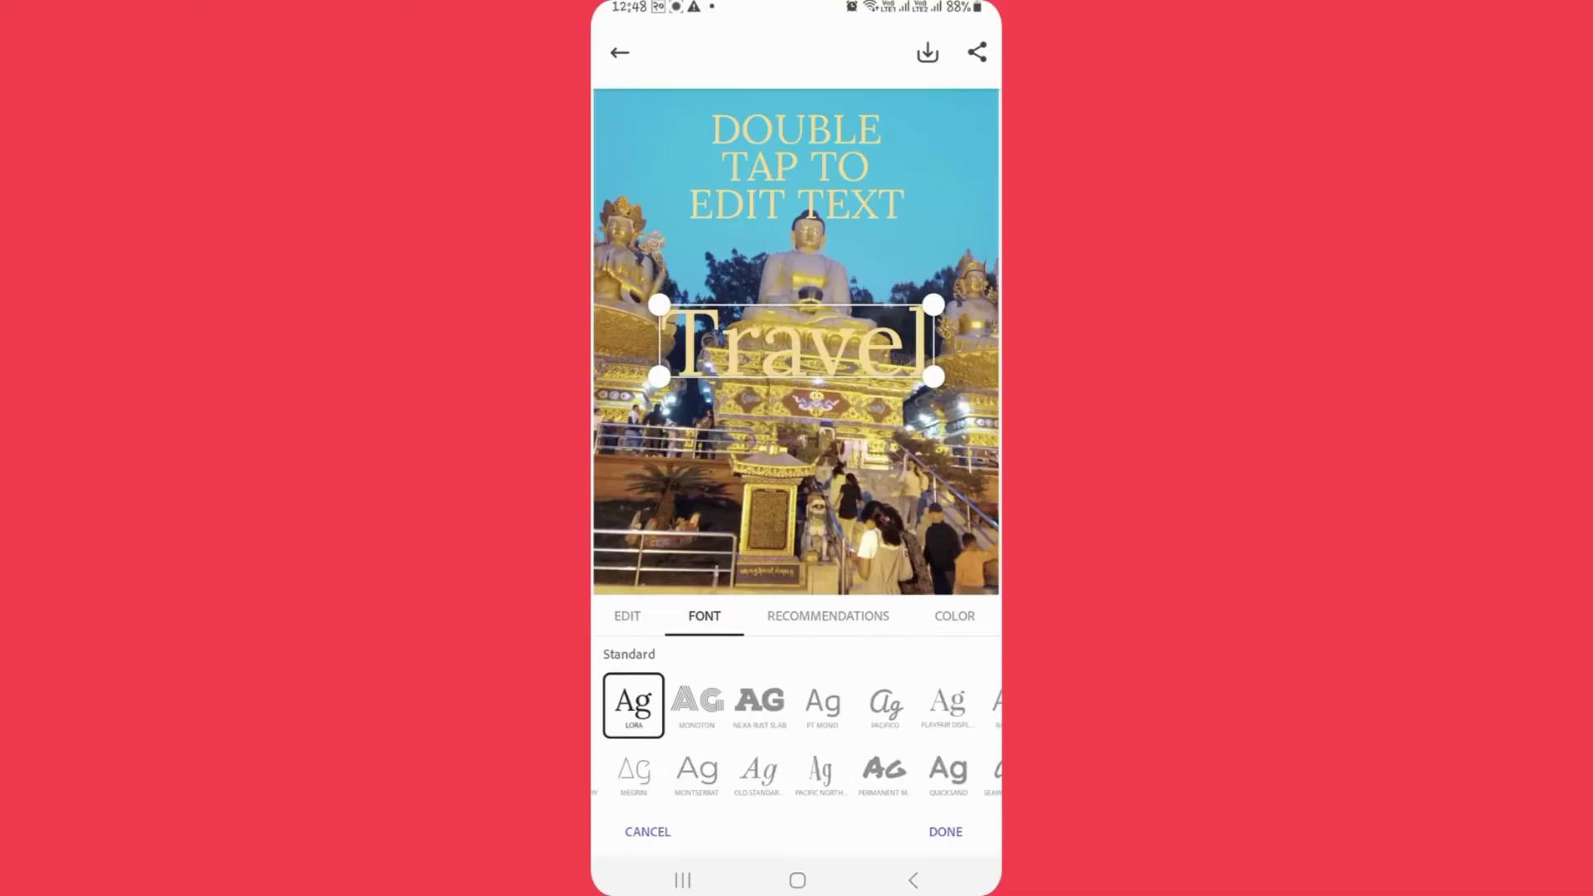
scroll(796, 735, right, 5)
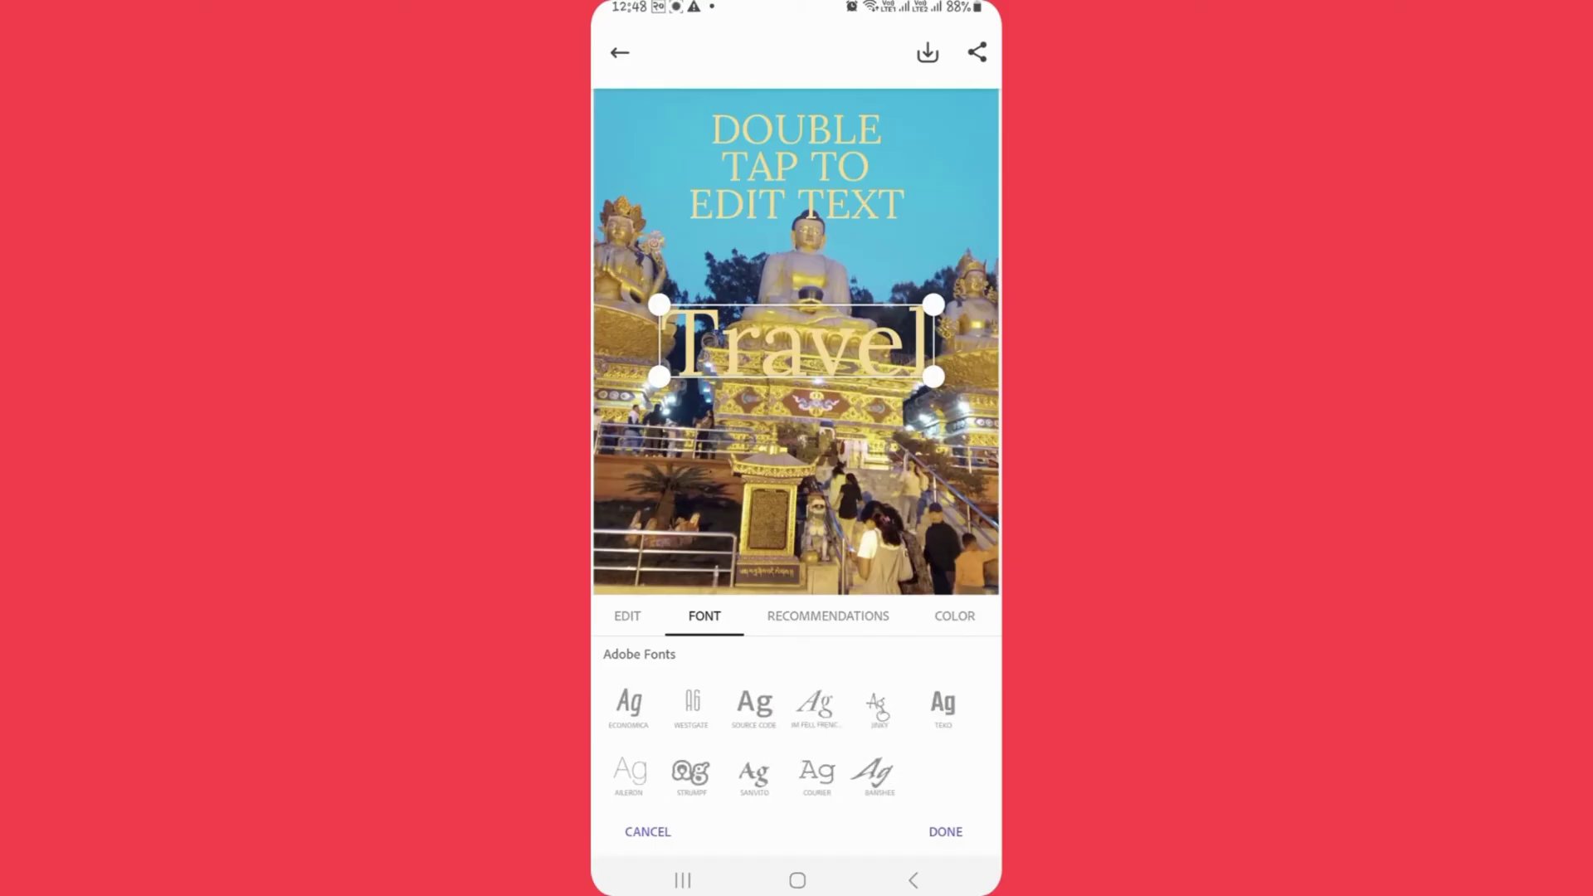
scroll(797, 735, left, 5)
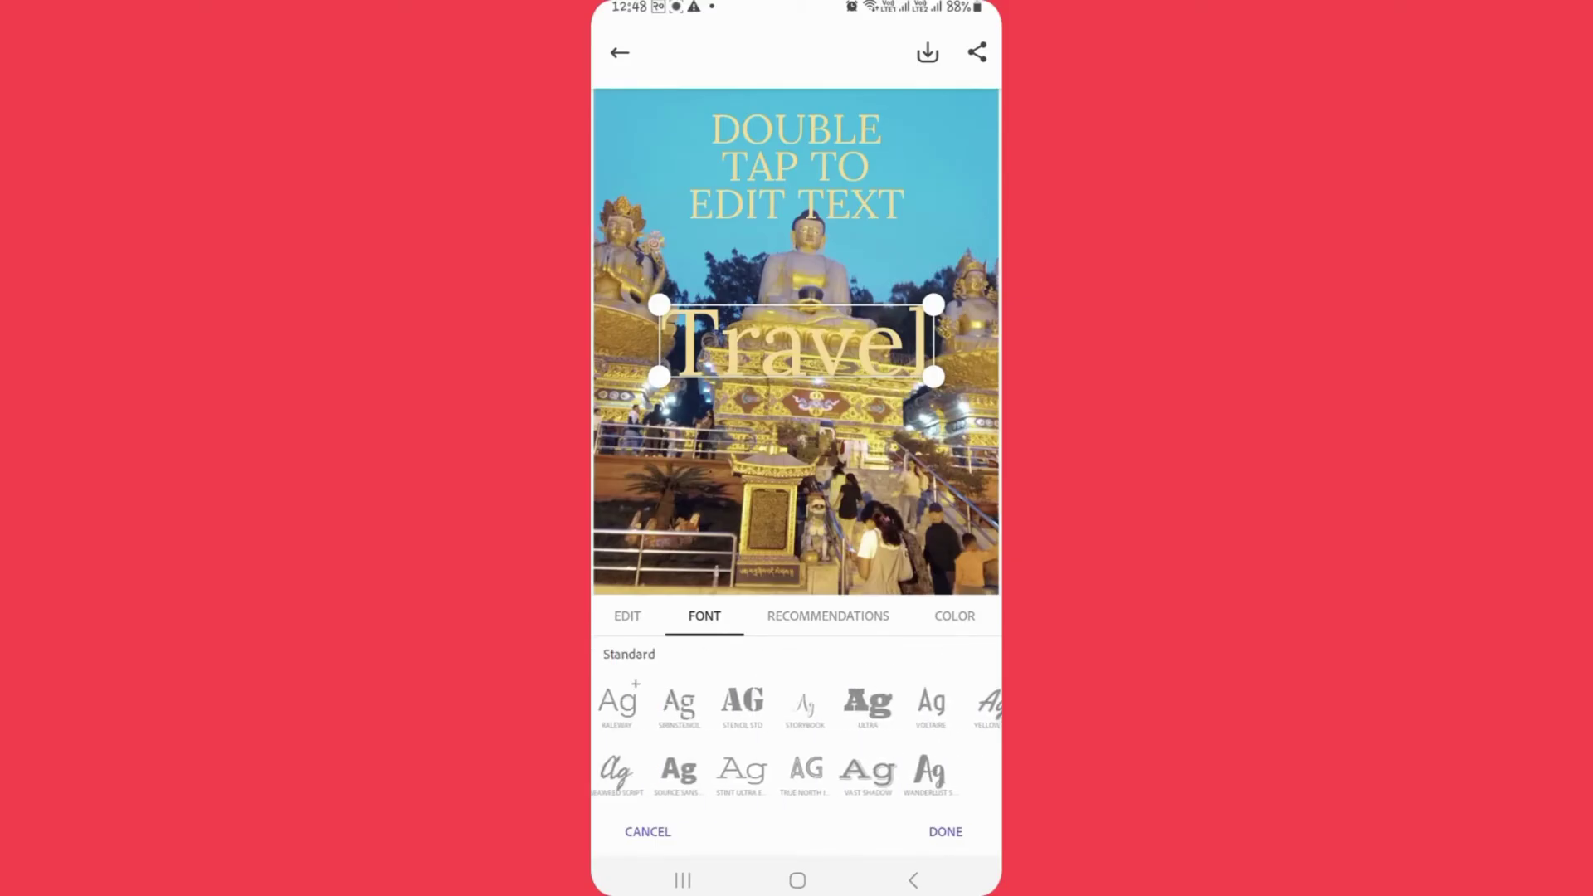
scroll(796, 734, right, 3)
scroll(797, 734, left, 2)
scroll(797, 734, right, 2)
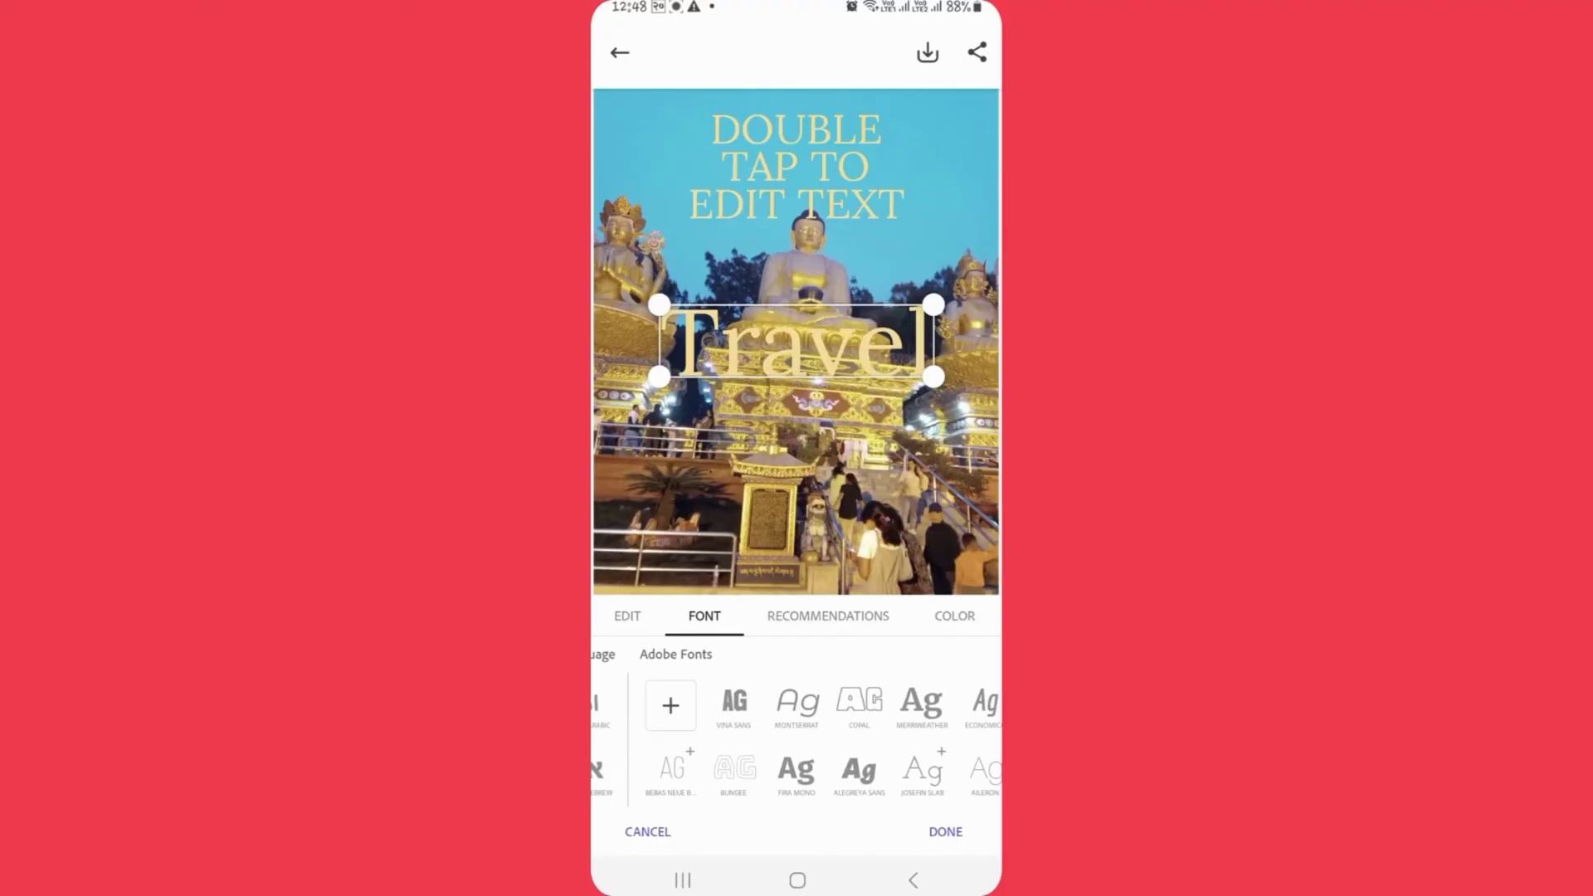
Step: Open the Adobe Fonts library and go to MuseoModerno's font page
click(671, 704)
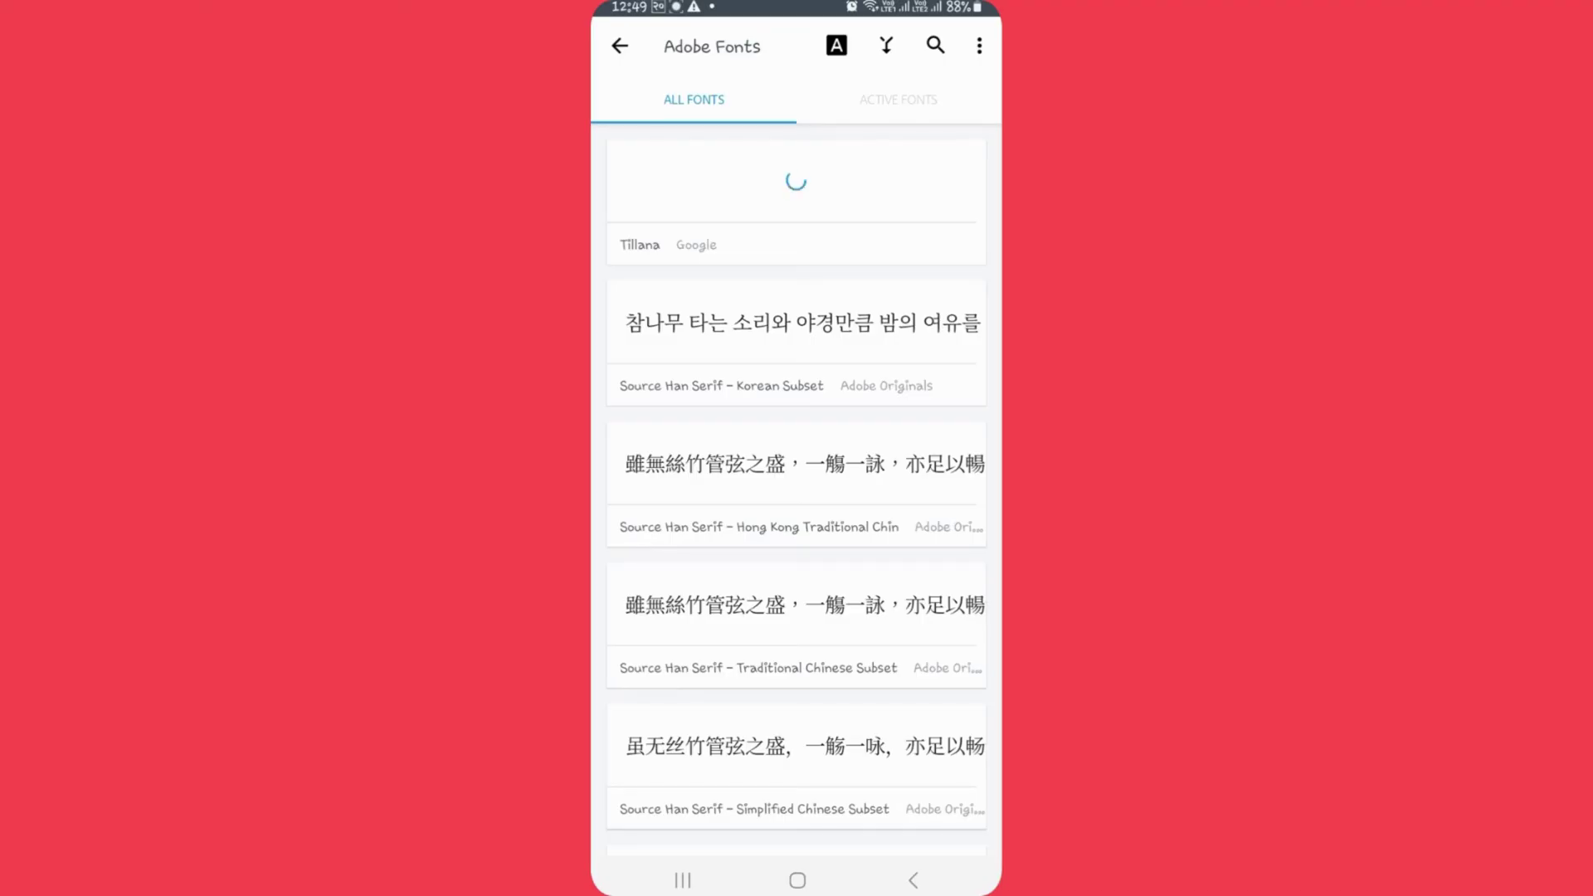
scroll(796, 497, down, 5)
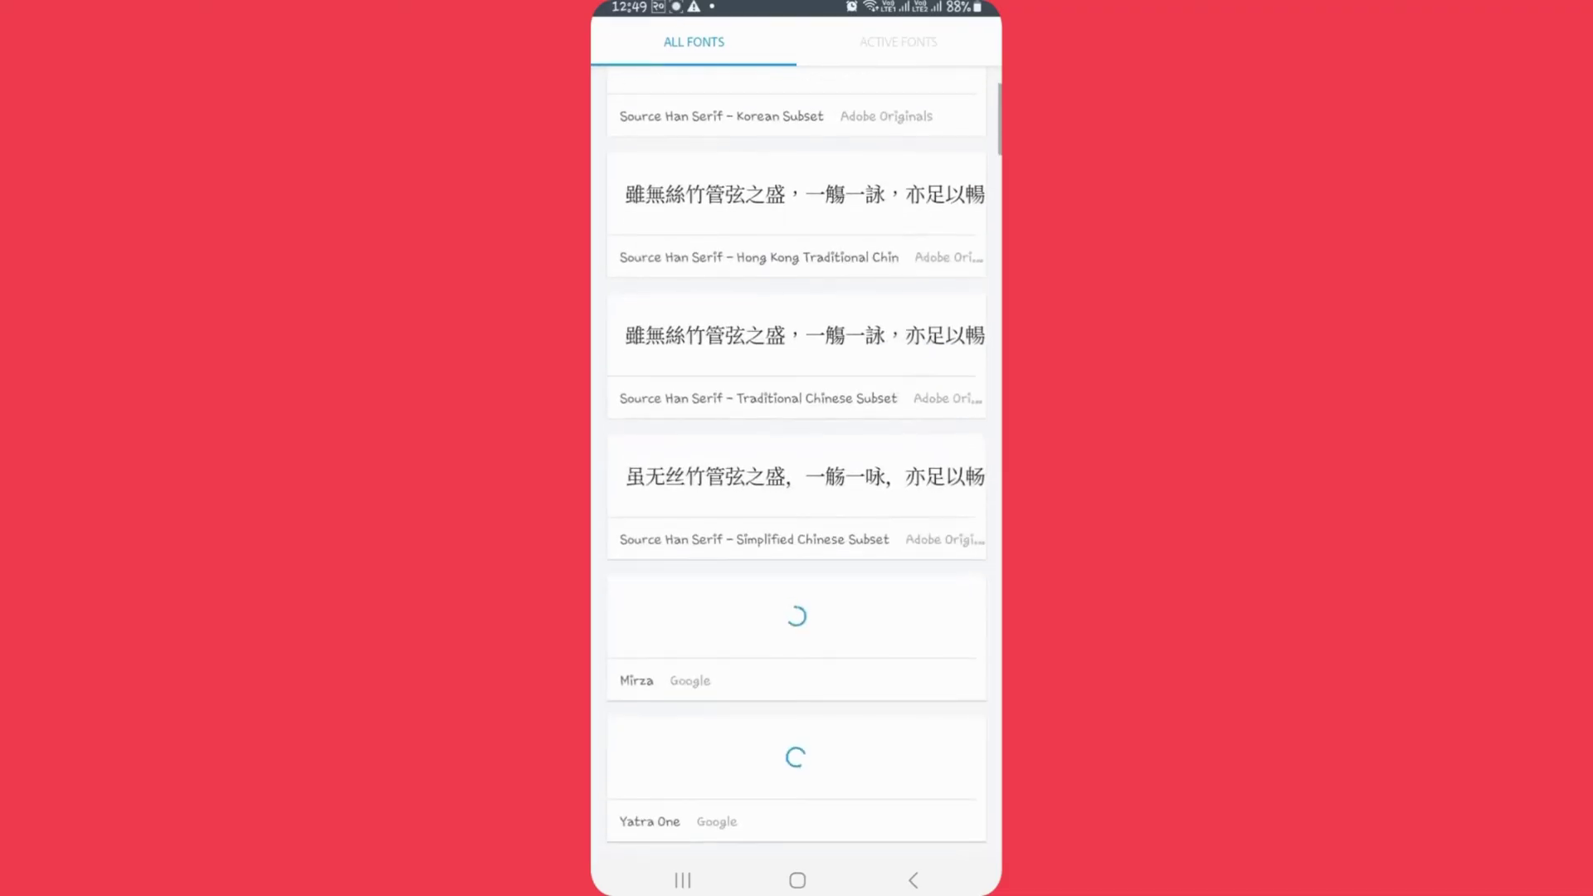
scroll(796, 497, down, 5)
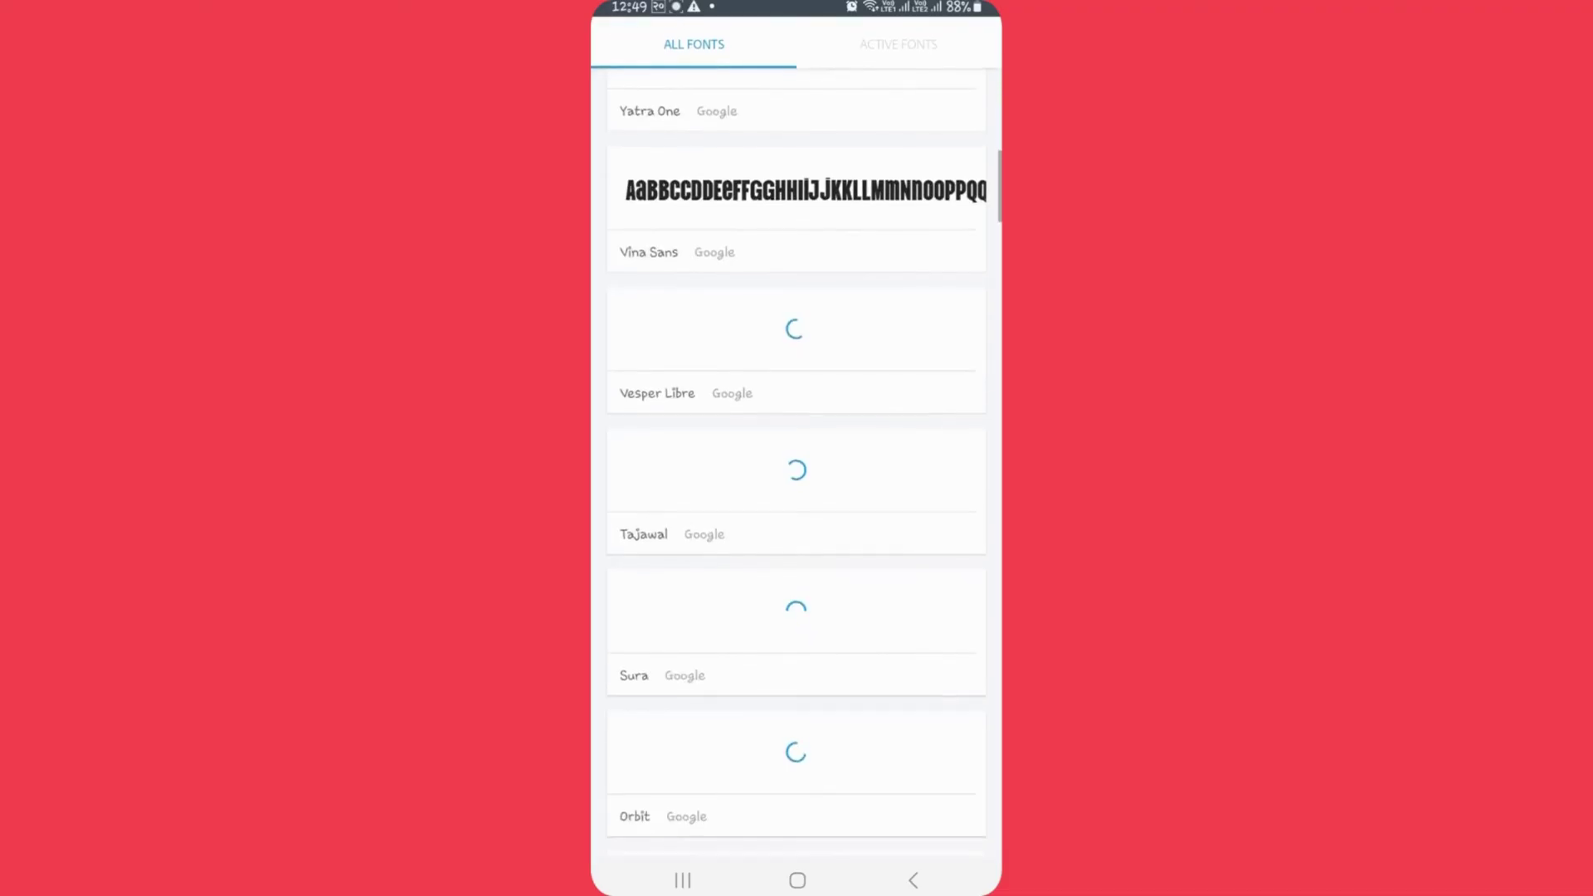
scroll(796, 498, down, 5)
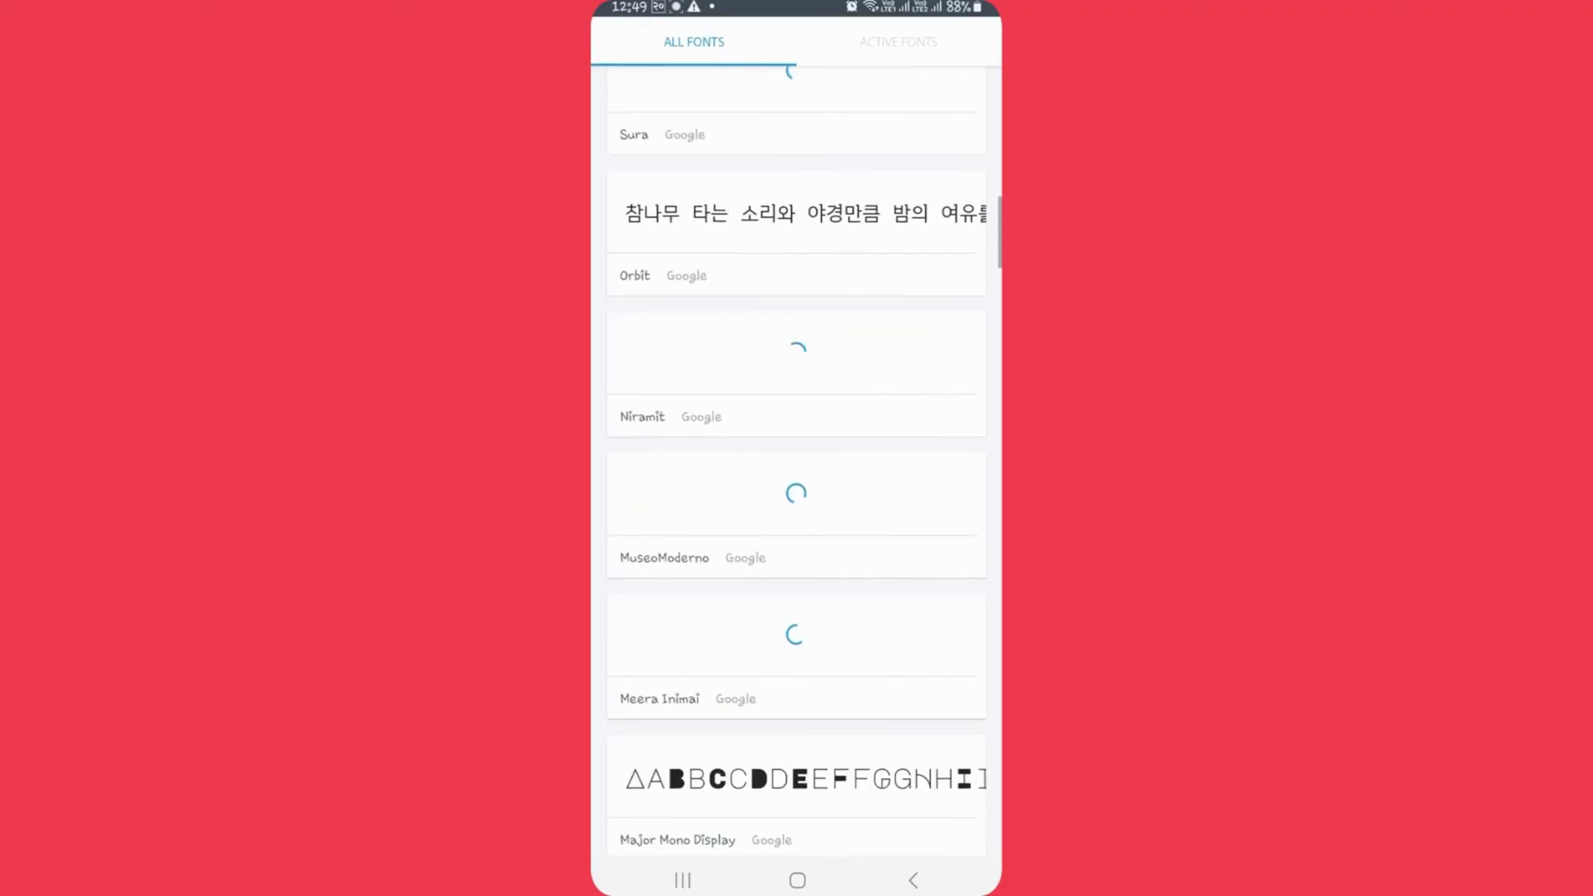
click(697, 522)
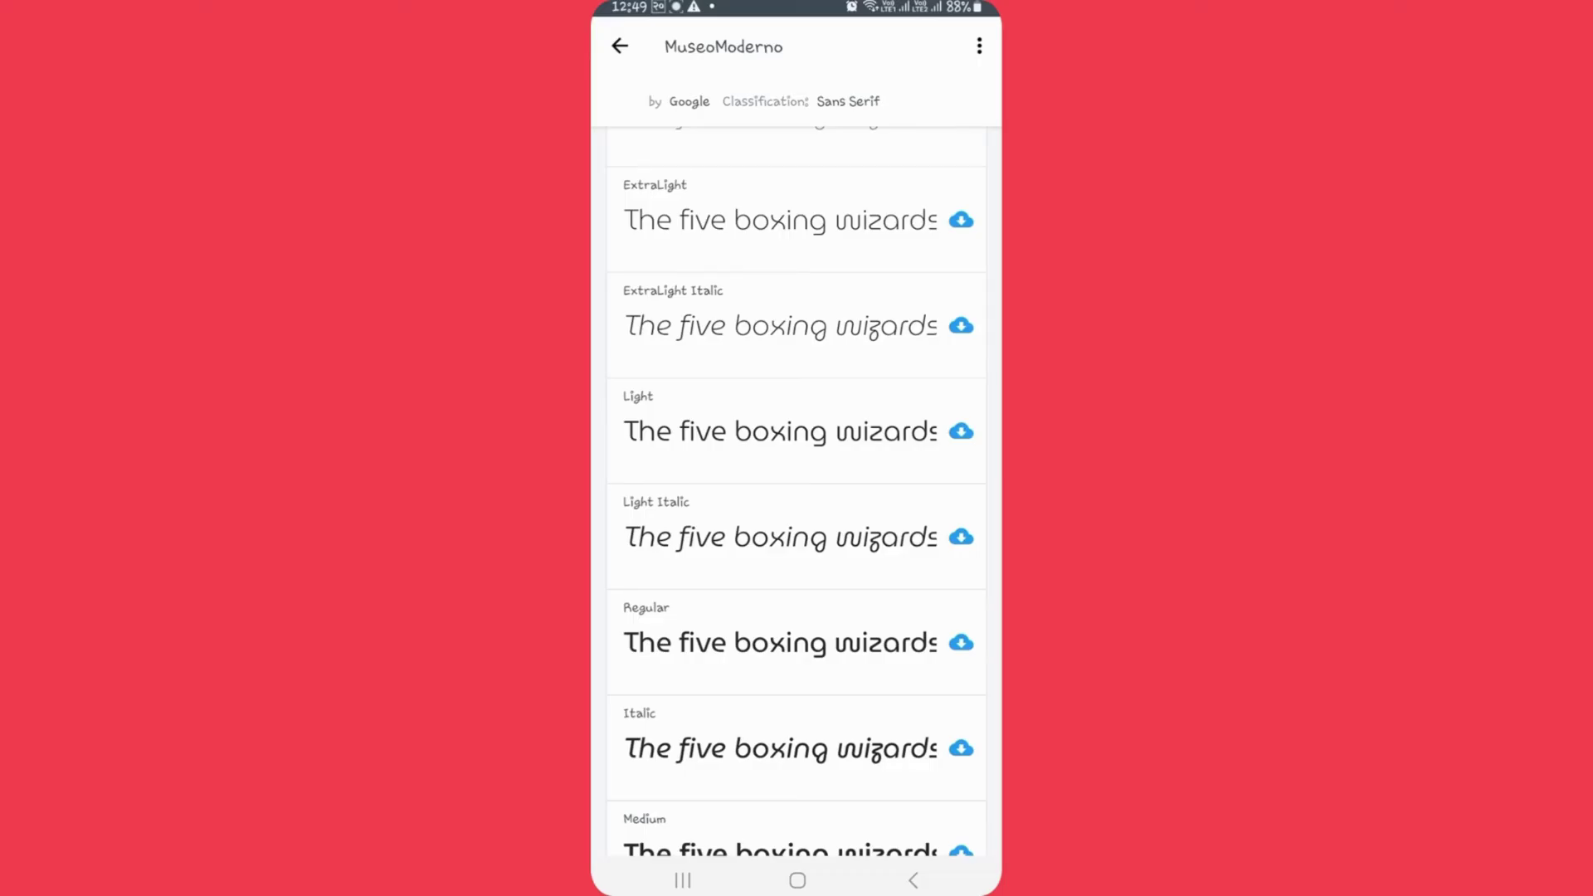
Step: Download MuseoModerno Light and Regular, then apply MuseoModerno Regular to the Travel text
click(961, 431)
click(961, 642)
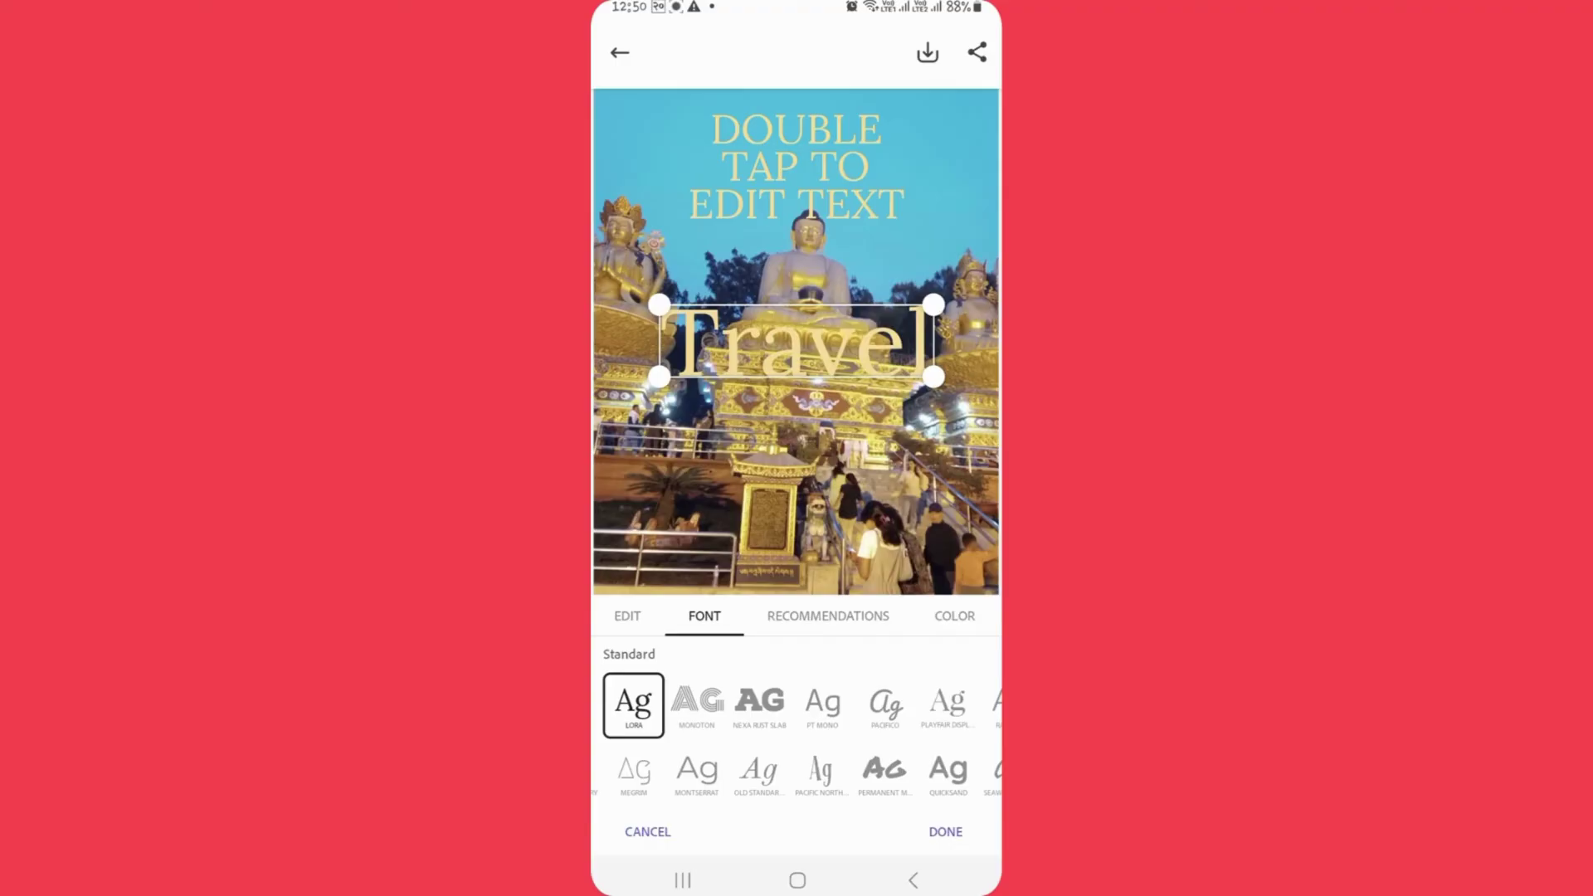
scroll(796, 735, right, 5)
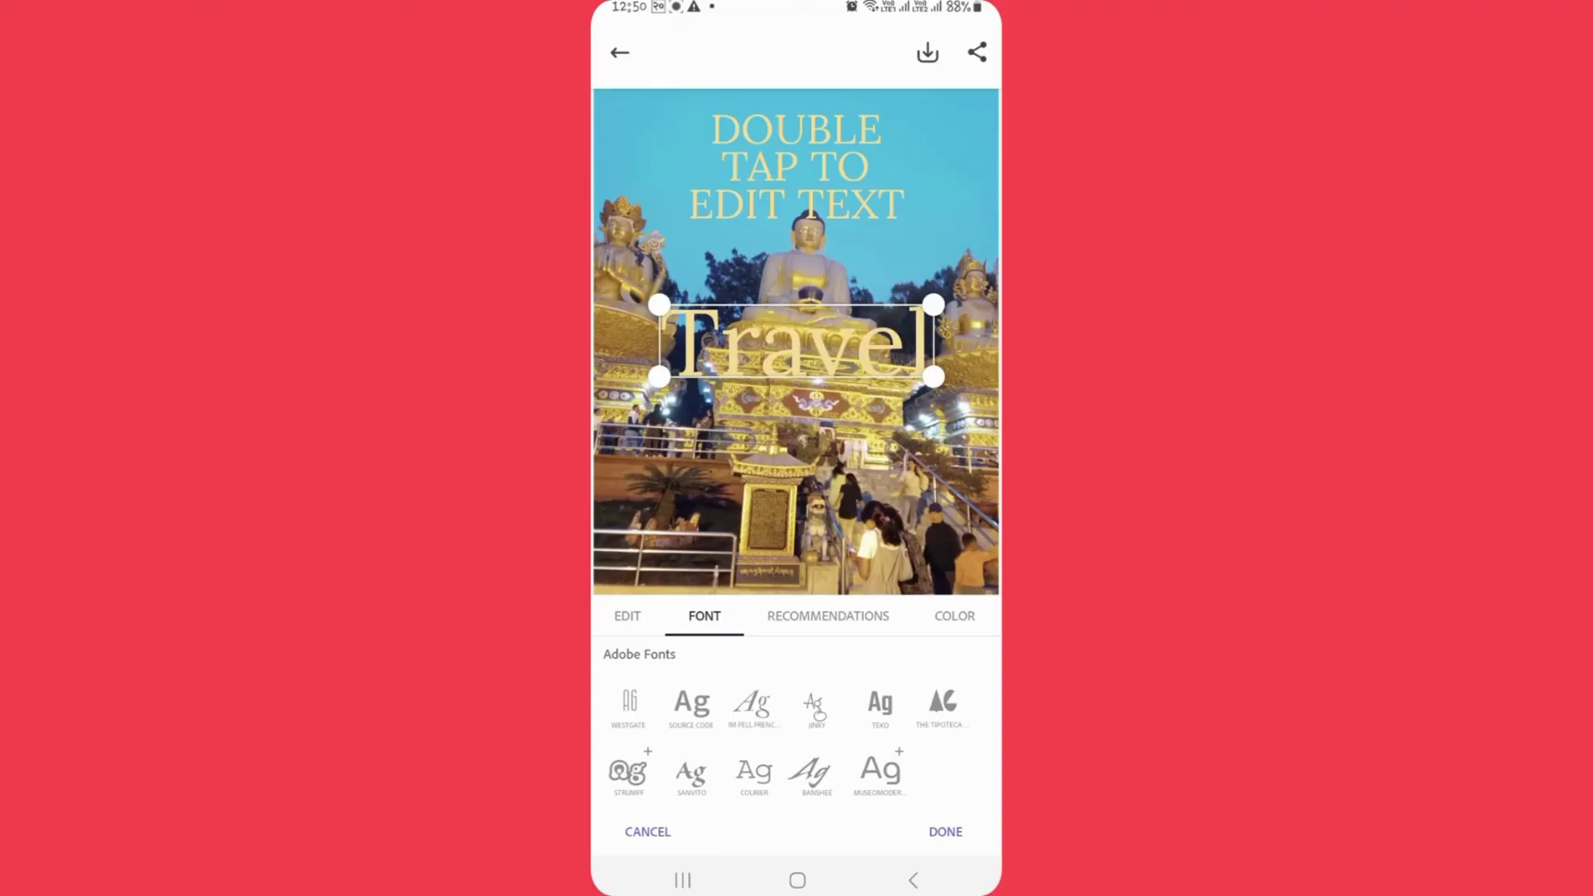
click(880, 771)
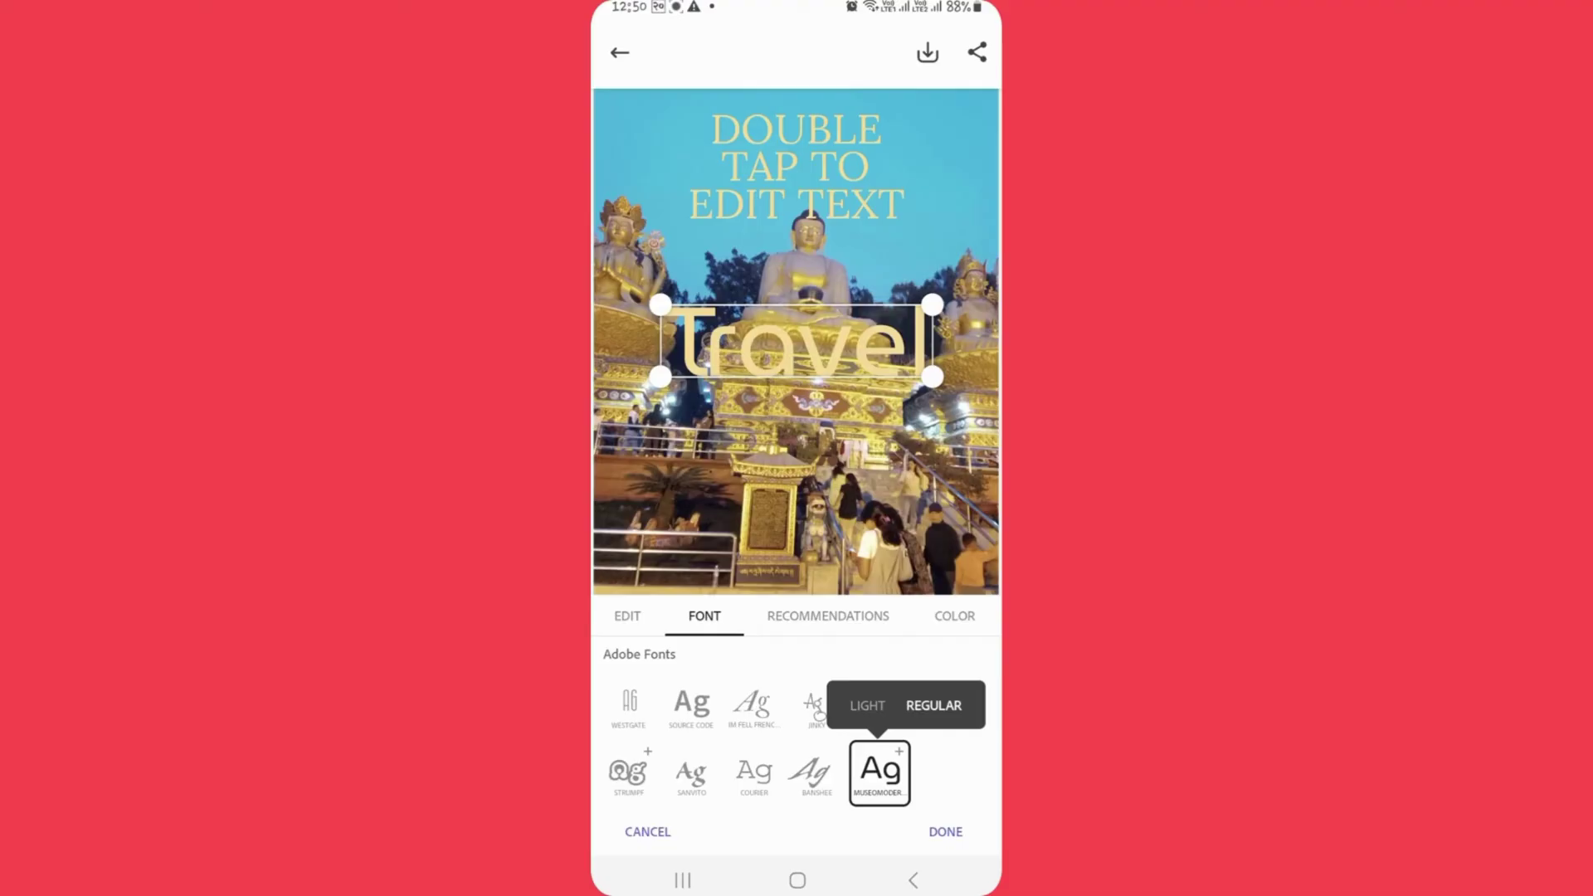
click(947, 831)
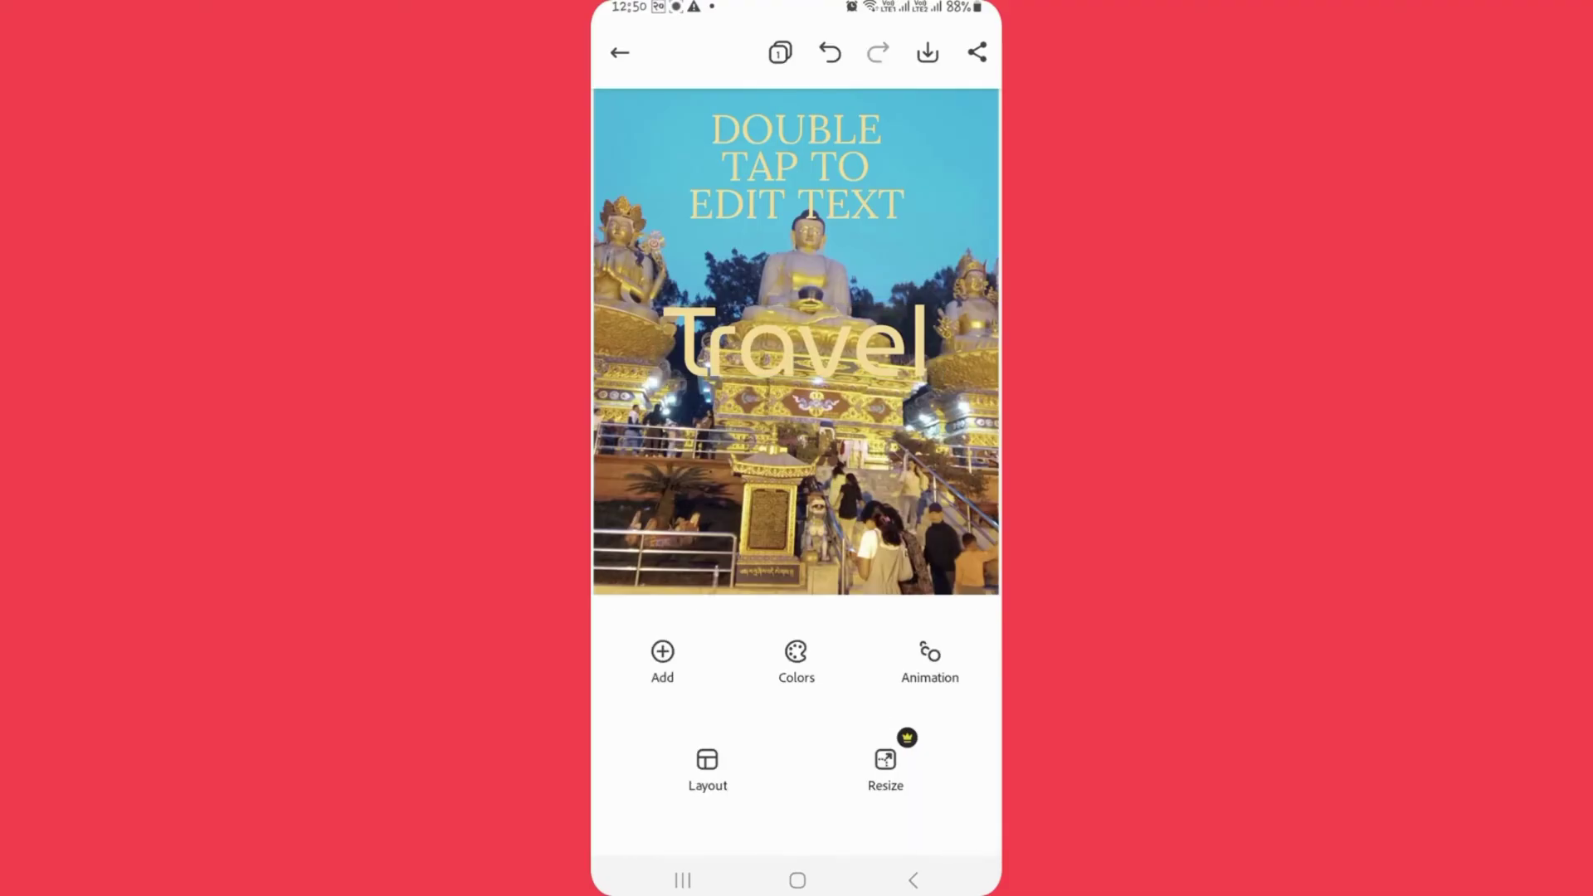